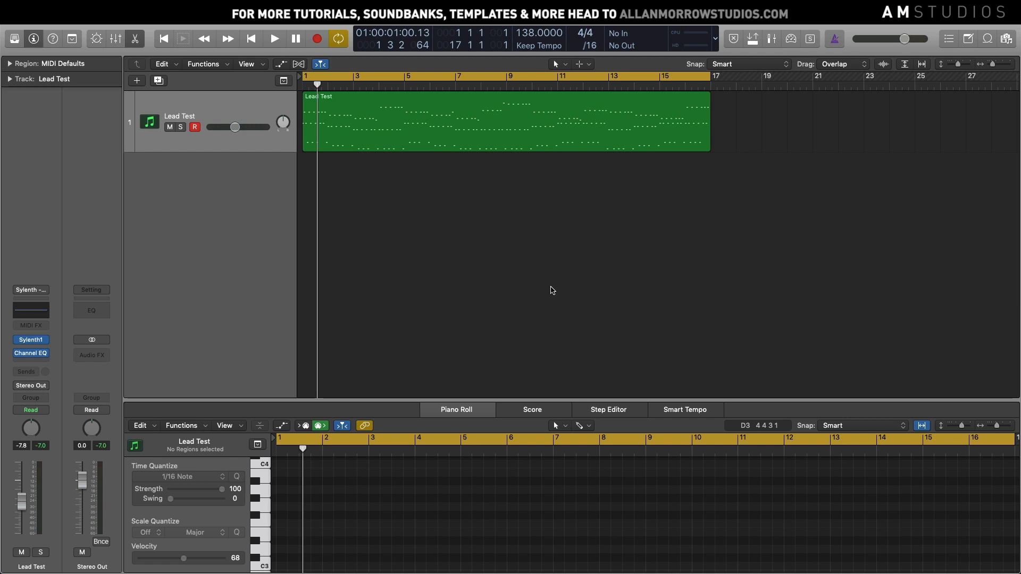
- Play back the opening bars of the Lead Test region and stop playback
{"action": "left_click", "coordinate": [432, 296]}
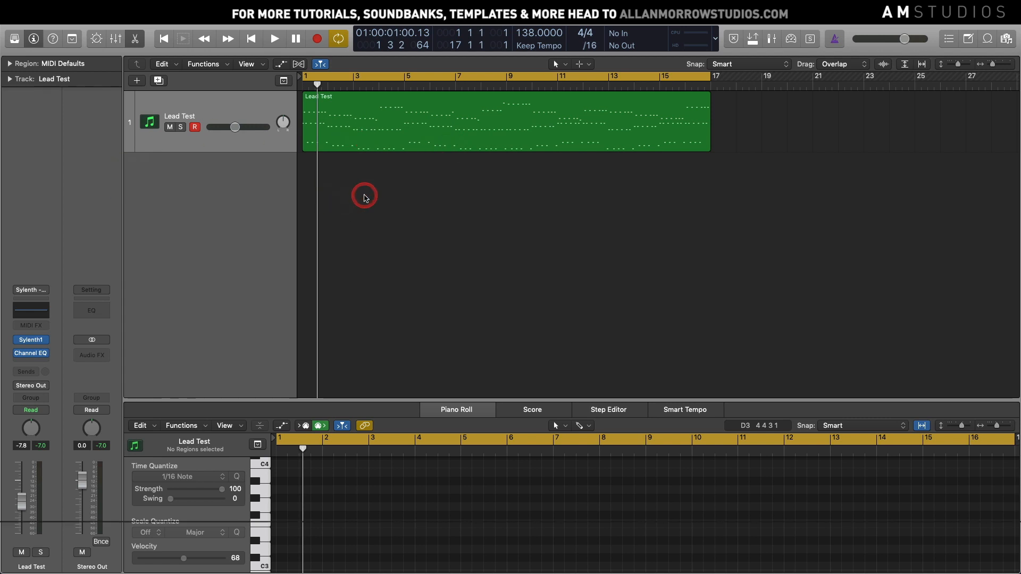
{"action": "left_click", "coordinate": [449, 220]}
{"action": "key", "text": "space"}
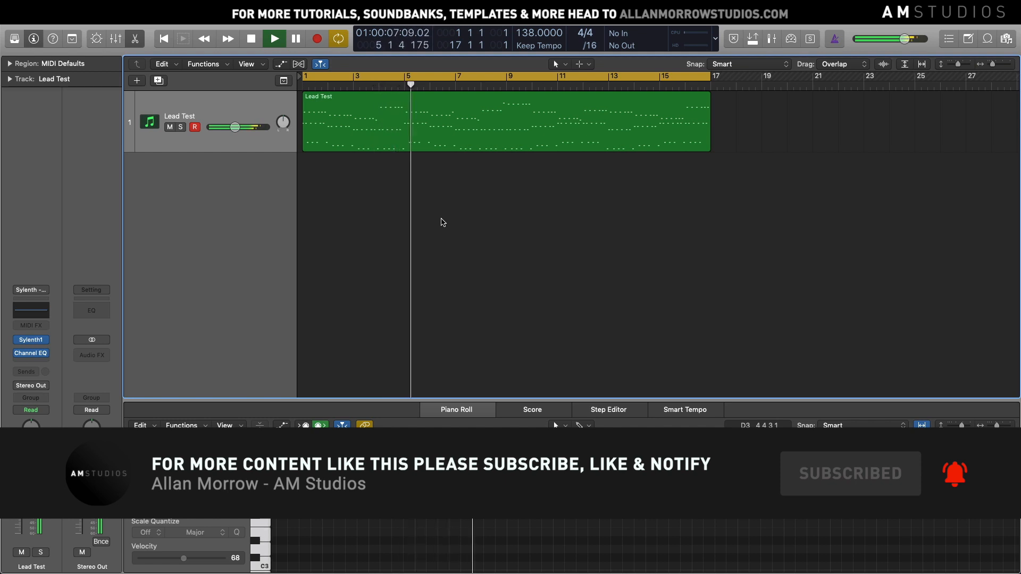
{"action": "key", "text": "space"}
{"action": "left_click", "coordinate": [441, 220]}
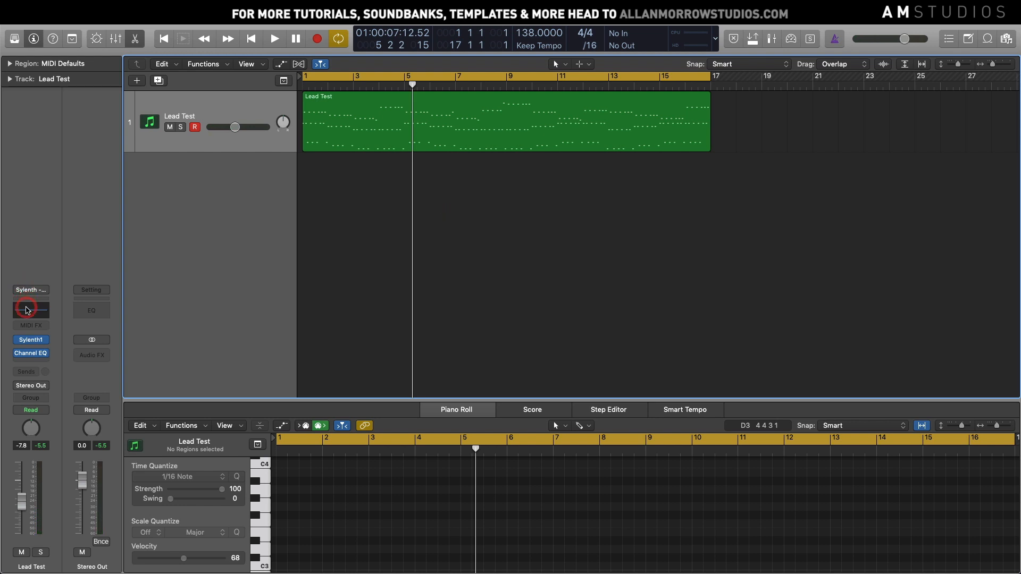
- Set the high shelf of the Lead Test track's Channel EQ to 8100 Hz and -0.5 dB, audition it, and close the EQ
{"action": "left_click", "coordinate": [29, 310]}
{"action": "left_click_drag", "start_coordinate": [688, 226], "coordinate": [628, 211]}
{"action": "left_click", "coordinate": [821, 340]}
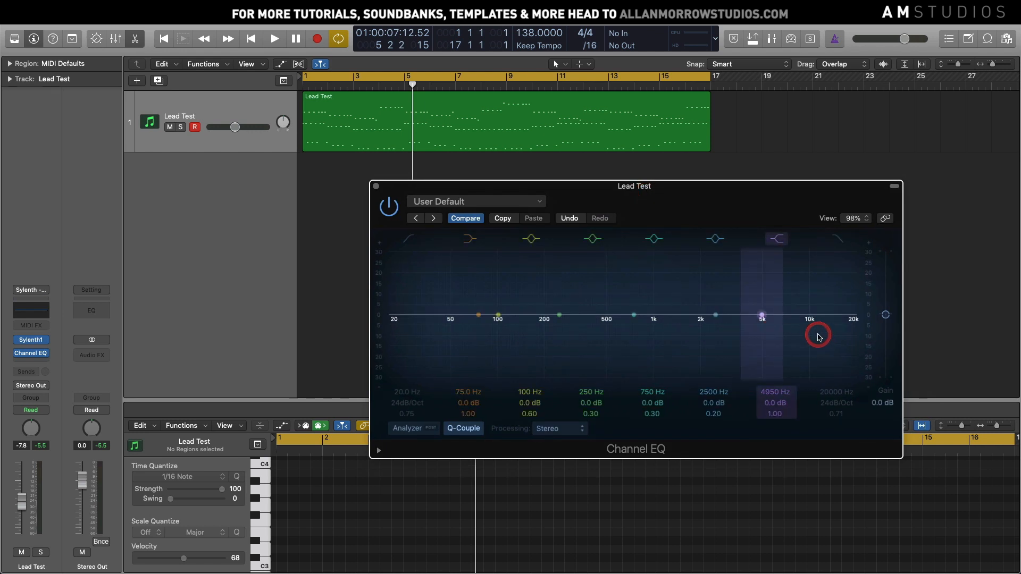
{"action": "left_click_drag", "start_coordinate": [819, 336], "coordinate": [791, 307]}
{"action": "key", "text": "space"}
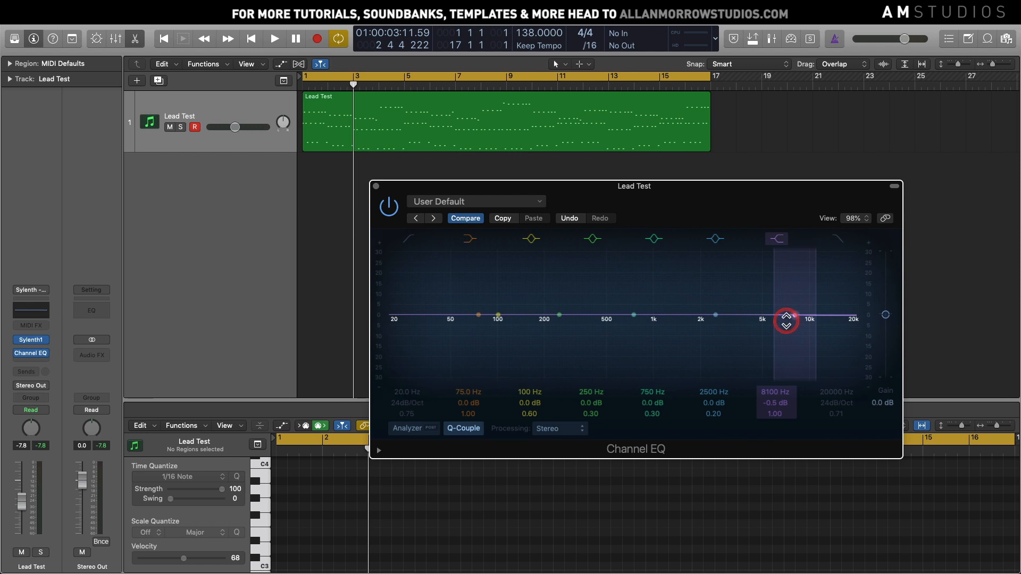
{"action": "left_click_drag", "start_coordinate": [734, 190], "coordinate": [761, 187]}
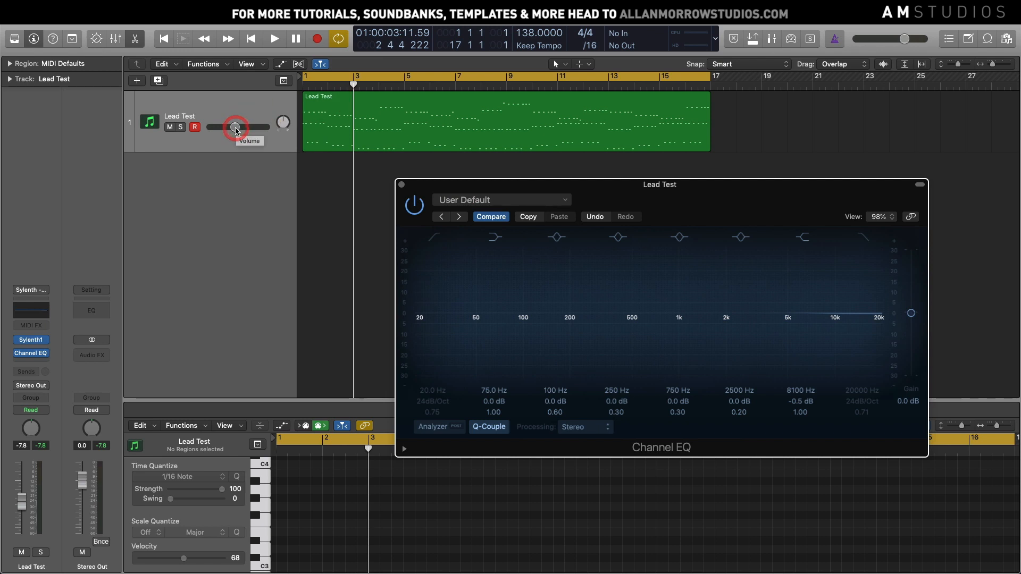
{"action": "left_click", "coordinate": [402, 185]}
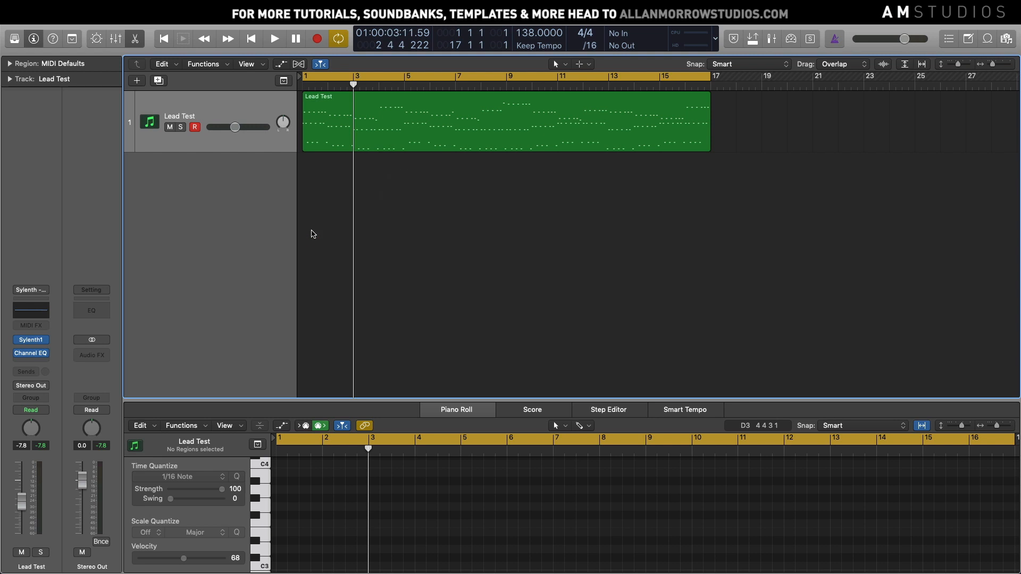
- Open the Lead Test track's Sylenth1 synth and look through the oscillator settings of Part B and Part A
{"action": "left_click", "coordinate": [313, 234]}
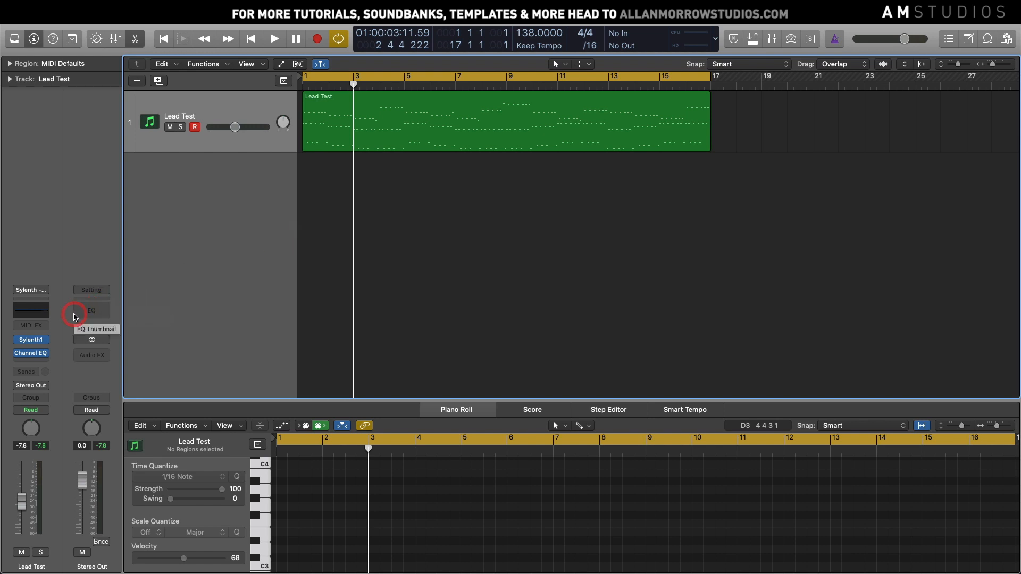
{"action": "left_click", "coordinate": [32, 341]}
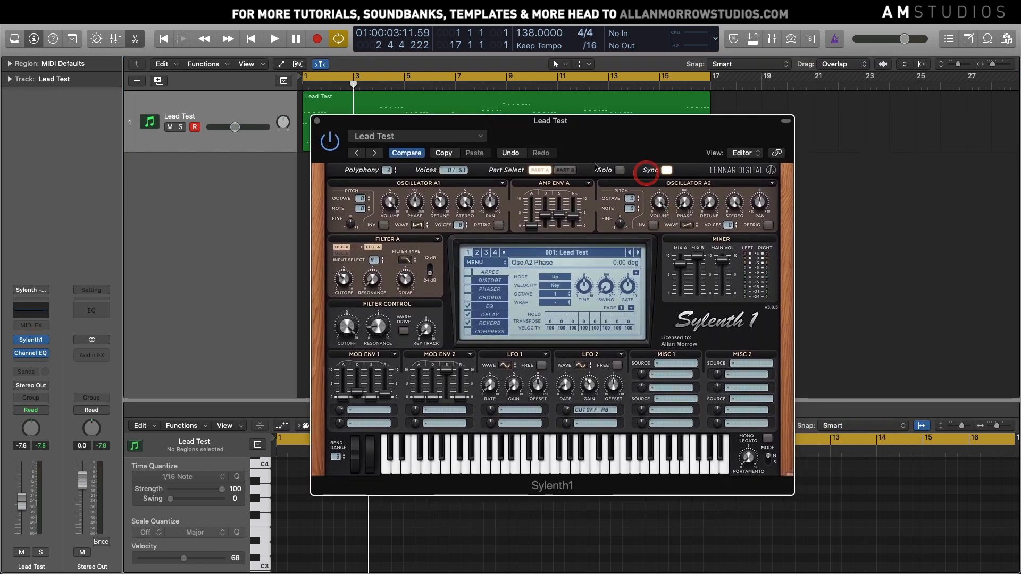
{"action": "left_click", "coordinate": [584, 264]}
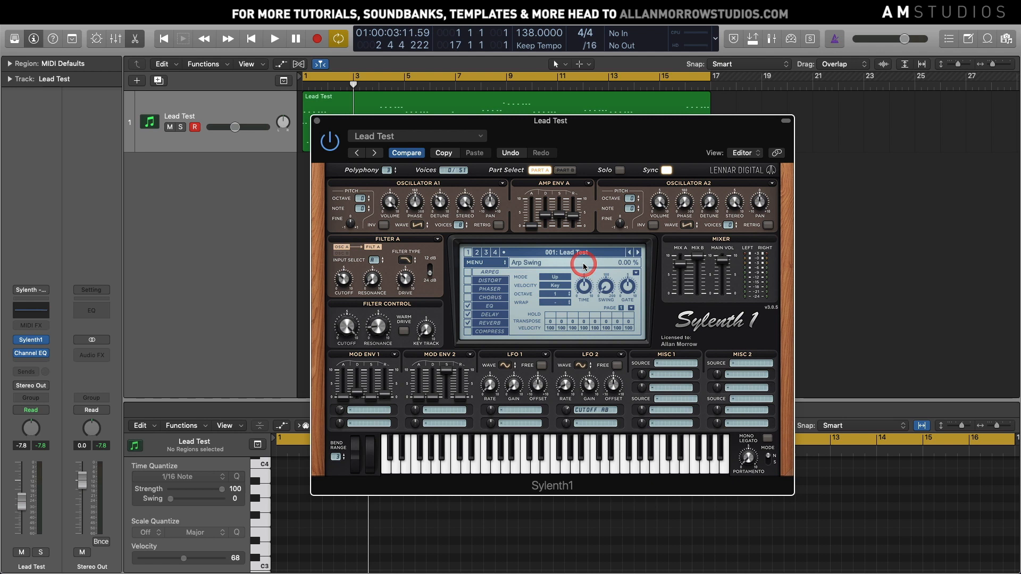
{"action": "left_click", "coordinate": [565, 170]}
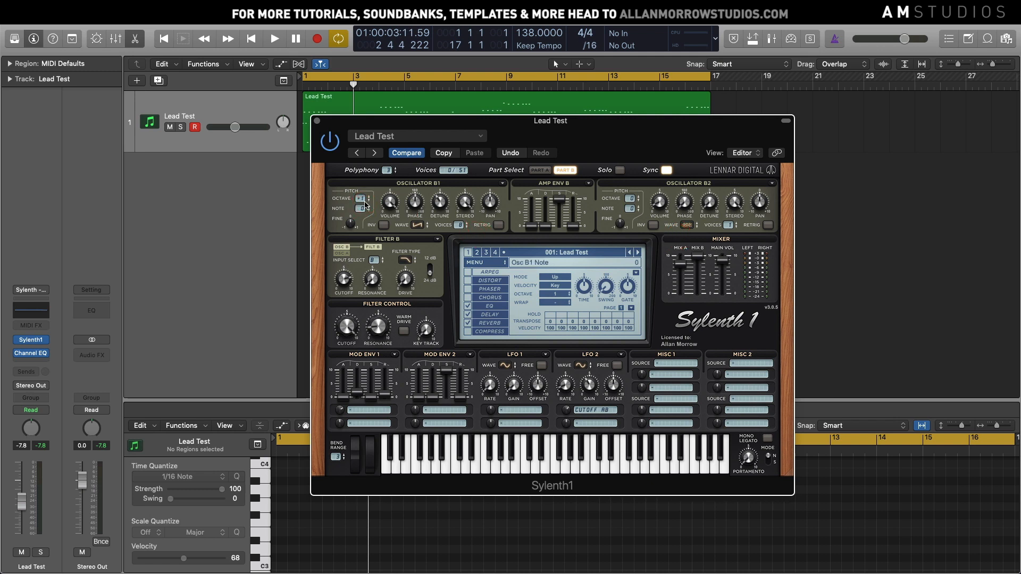
{"action": "left_click_drag", "start_coordinate": [595, 126], "coordinate": [630, 167]}
{"action": "left_click", "coordinate": [574, 211]}
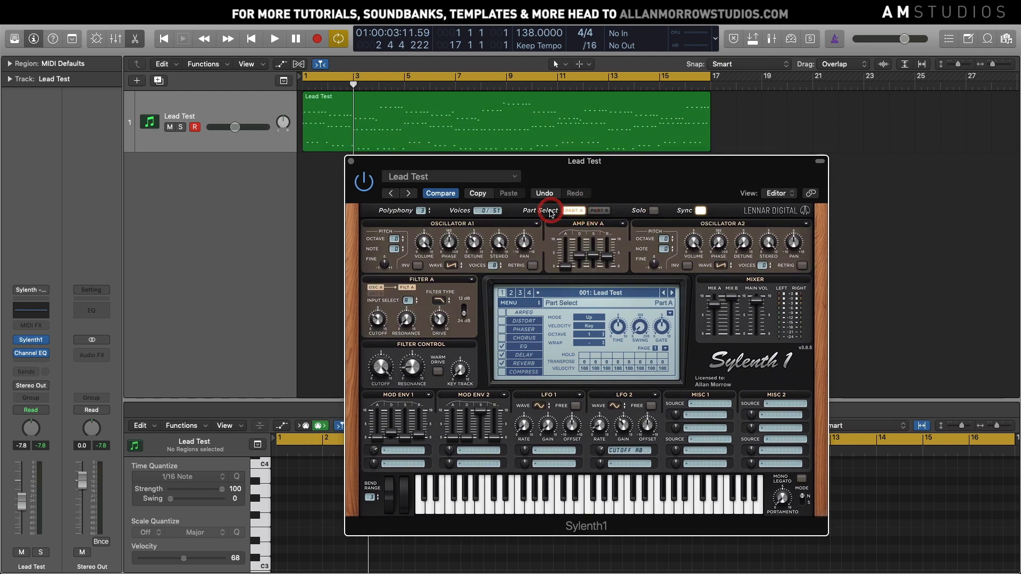
- Play the lead while examining Part A's amp envelope attack and release and the mixer's main volume
{"action": "key", "text": "space"}
{"action": "left_click", "coordinate": [604, 257]}
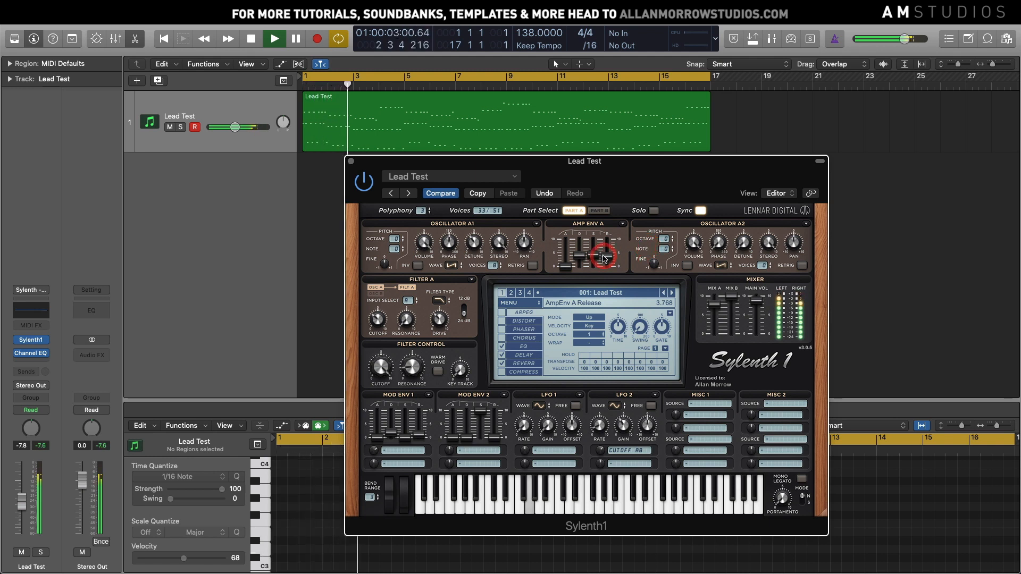
{"action": "left_click", "coordinate": [757, 320]}
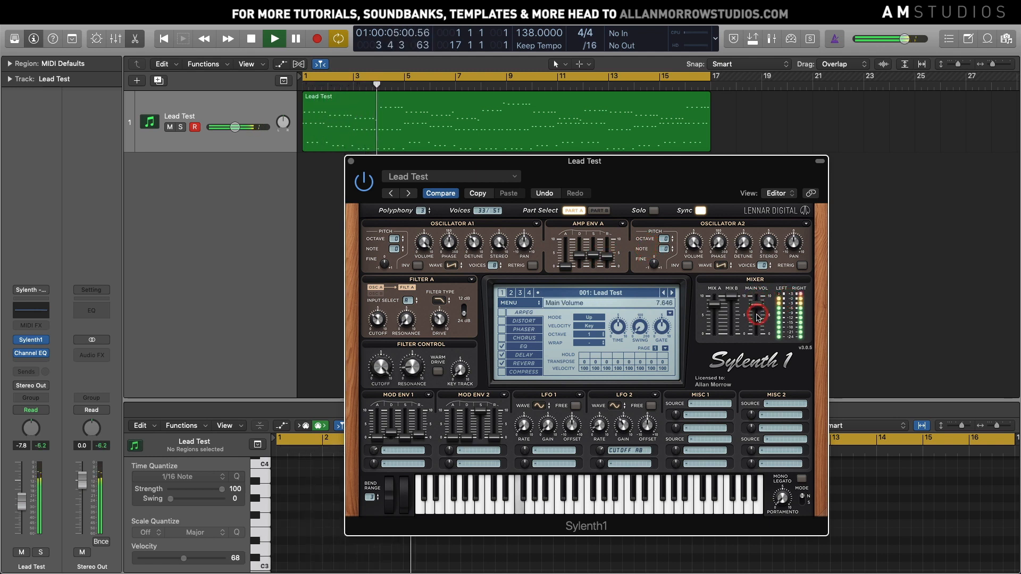
{"action": "left_click", "coordinate": [604, 259]}
{"action": "left_click", "coordinate": [605, 257]}
{"action": "key", "text": "space"}
{"action": "left_click", "coordinate": [597, 258]}
{"action": "left_click", "coordinate": [564, 248]}
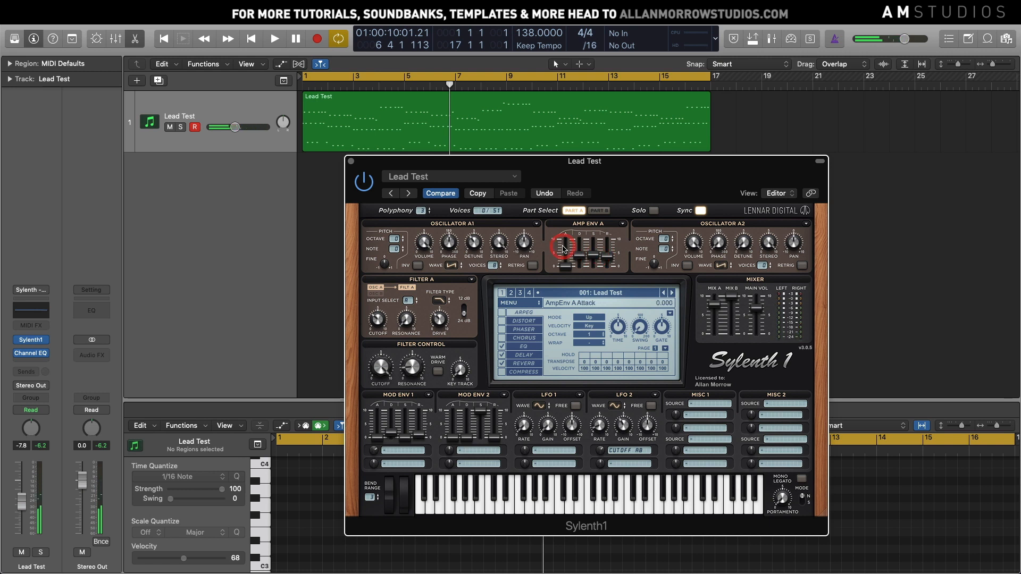
- Solo Part B of the synth and play the lead to hear that layer alone
{"action": "left_click", "coordinate": [600, 211]}
{"action": "left_click", "coordinate": [652, 211]}
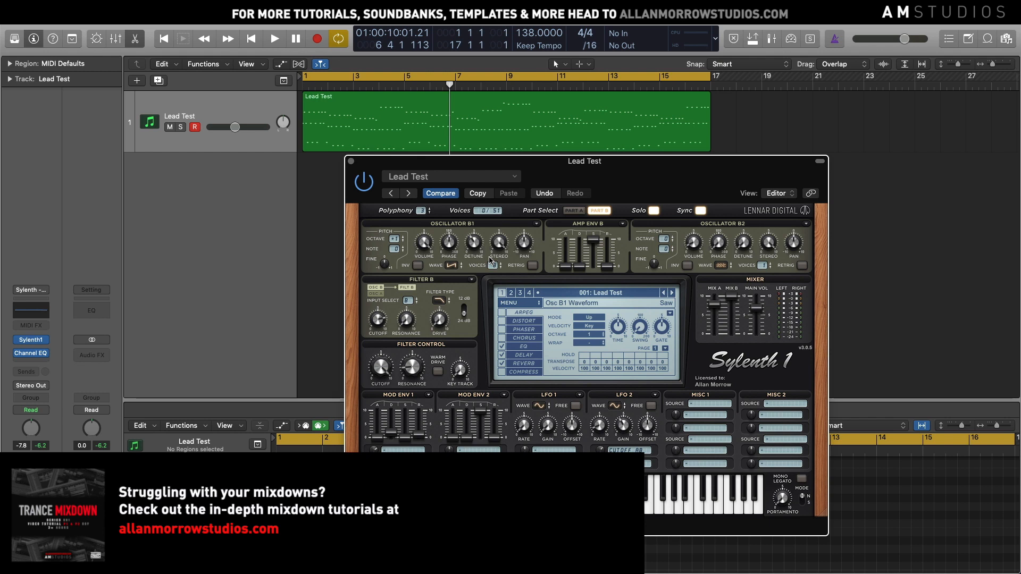
{"action": "key", "text": "space"}
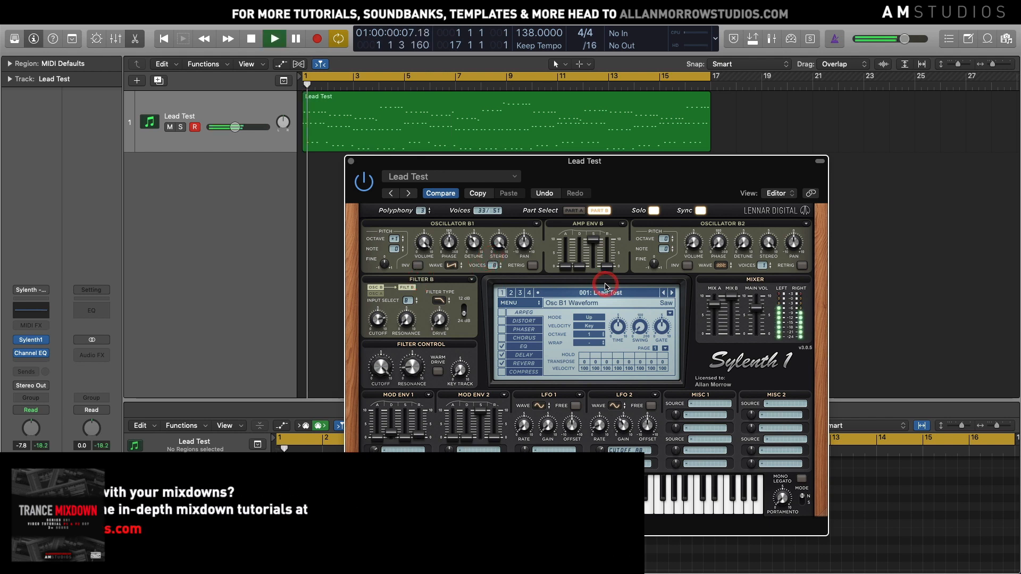
{"action": "key", "text": "space"}
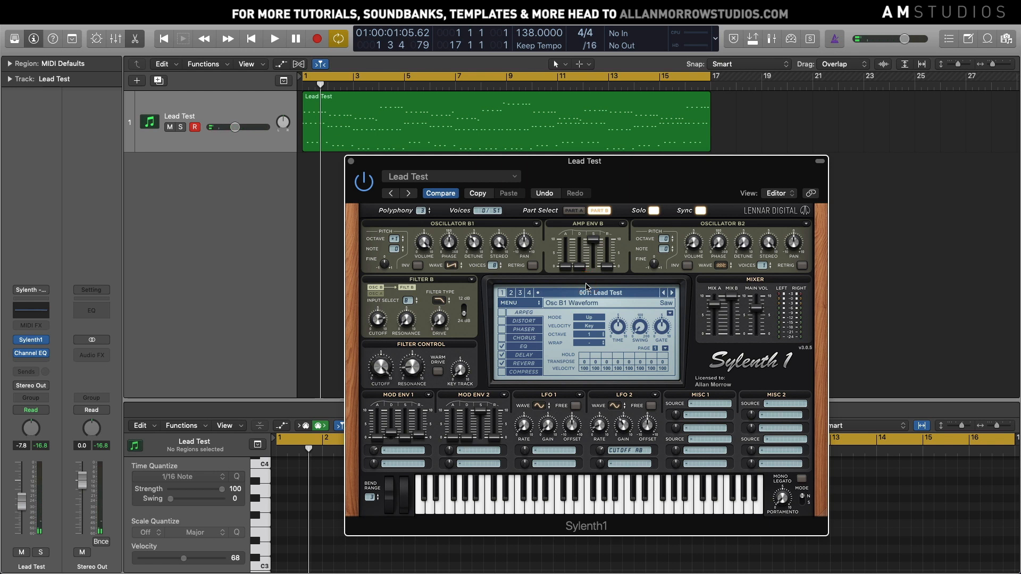
- Switch the soloed part to Part A and play the lead to hear that layer alone
{"action": "left_click", "coordinate": [579, 212]}
{"action": "left_click", "coordinate": [579, 213]}
{"action": "key", "text": "space"}
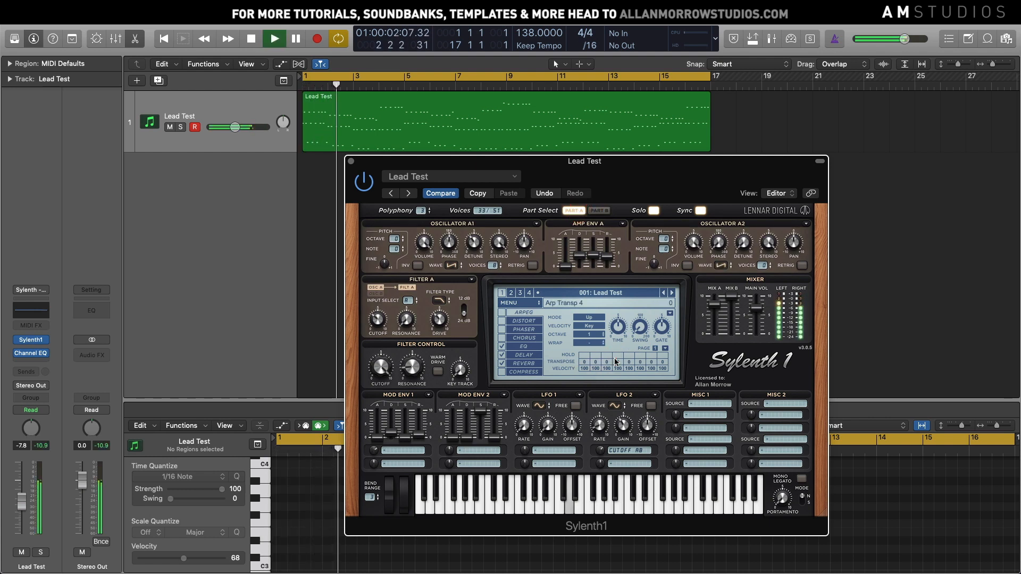
{"action": "key", "text": "space"}
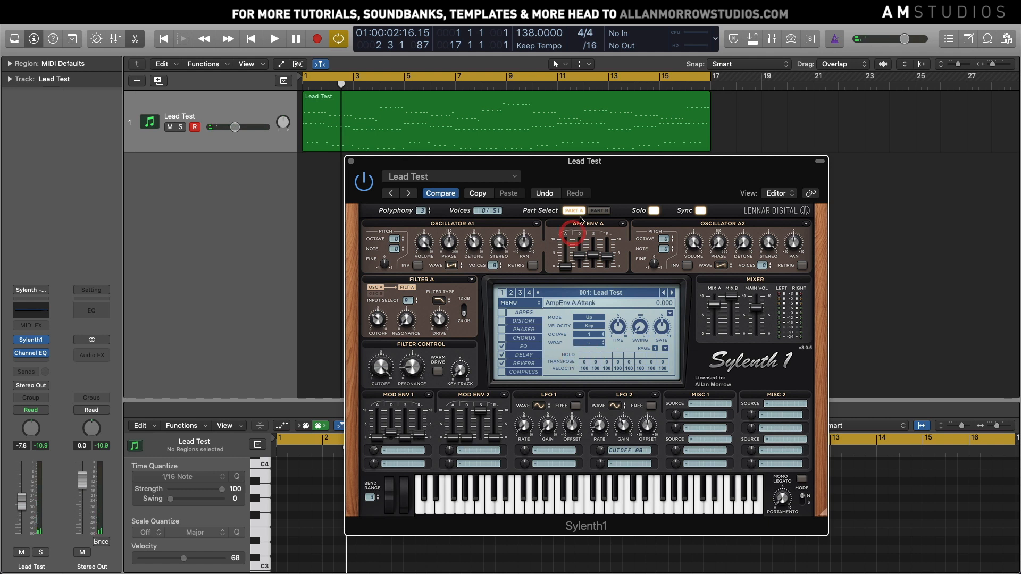
- Examine Part B's oscillator volume, pitch and waveform settings, and return to Part A
{"action": "left_click", "coordinate": [598, 212]}
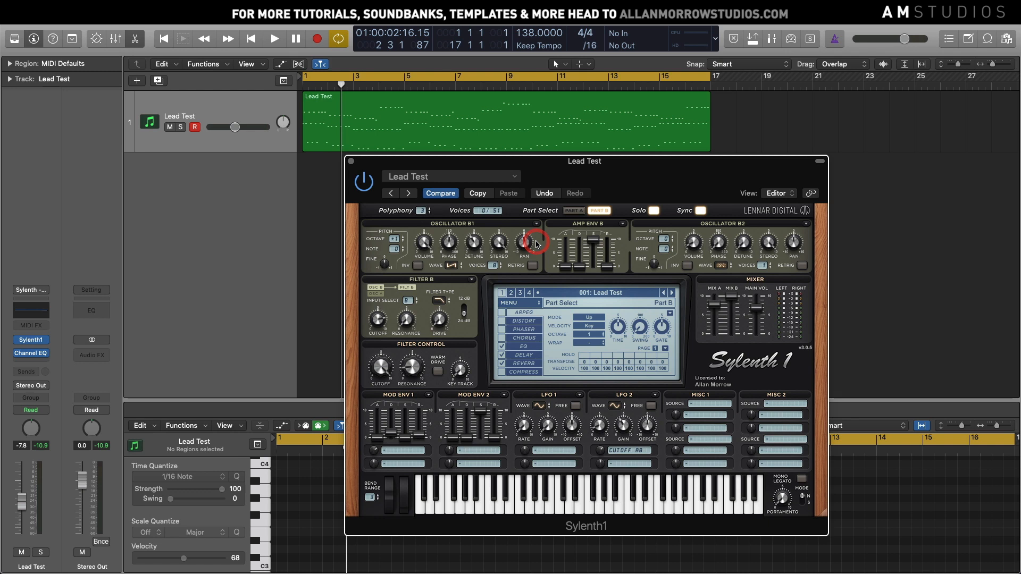
{"action": "left_click", "coordinate": [699, 246]}
{"action": "left_click_drag", "start_coordinate": [699, 246], "coordinate": [751, 283]}
{"action": "left_click_drag", "start_coordinate": [394, 247], "coordinate": [396, 260]}
{"action": "left_click", "coordinate": [452, 268]}
{"action": "left_click", "coordinate": [571, 211]}
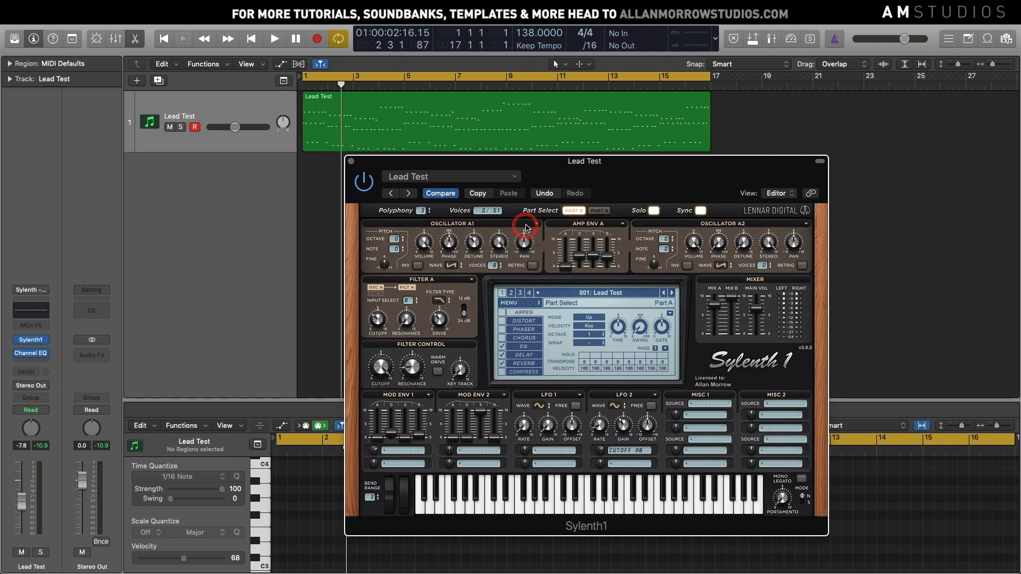
- Play the soloed Part A, stop, and examine oscillator B2's volume in Part B
{"action": "key", "text": "space"}
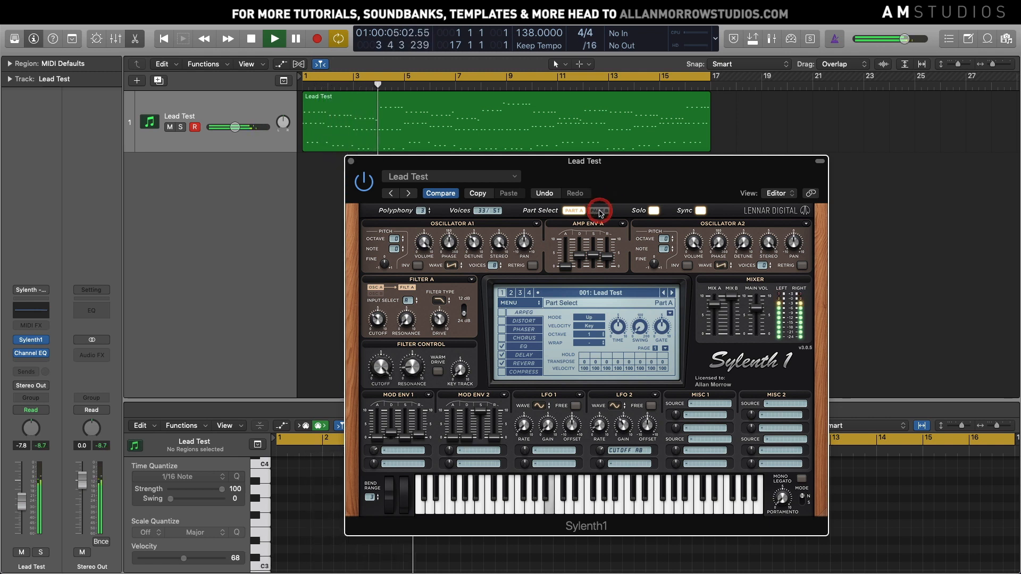
{"action": "key", "text": "space"}
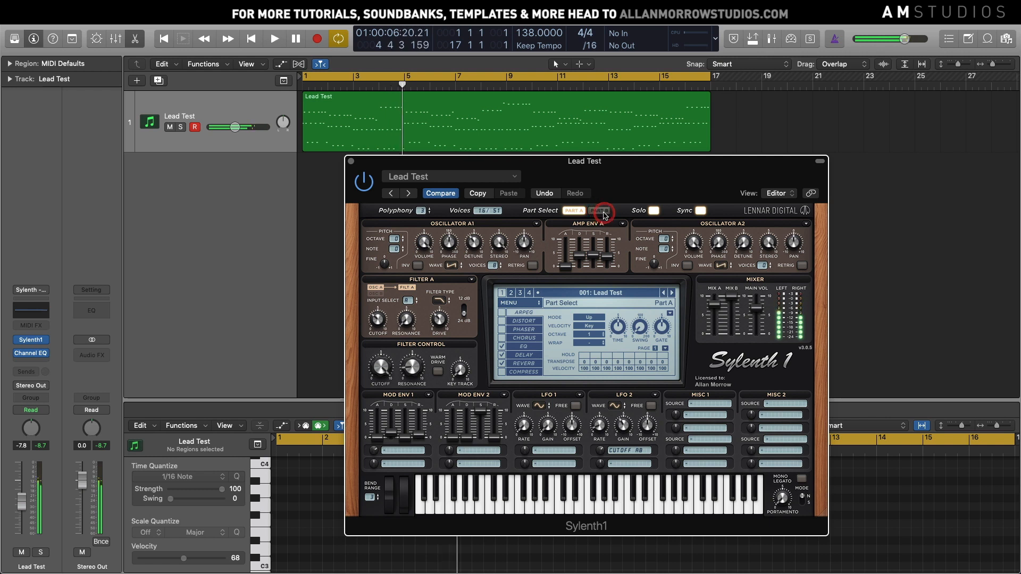
{"action": "left_click", "coordinate": [604, 212]}
{"action": "left_click", "coordinate": [706, 243]}
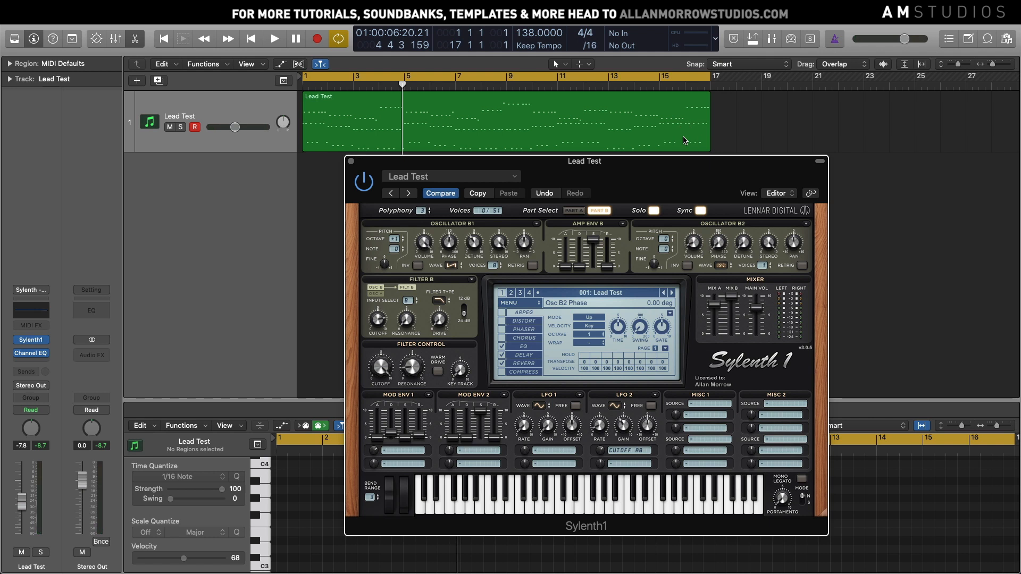
{"action": "left_click_drag", "start_coordinate": [677, 168], "coordinate": [677, 166]}
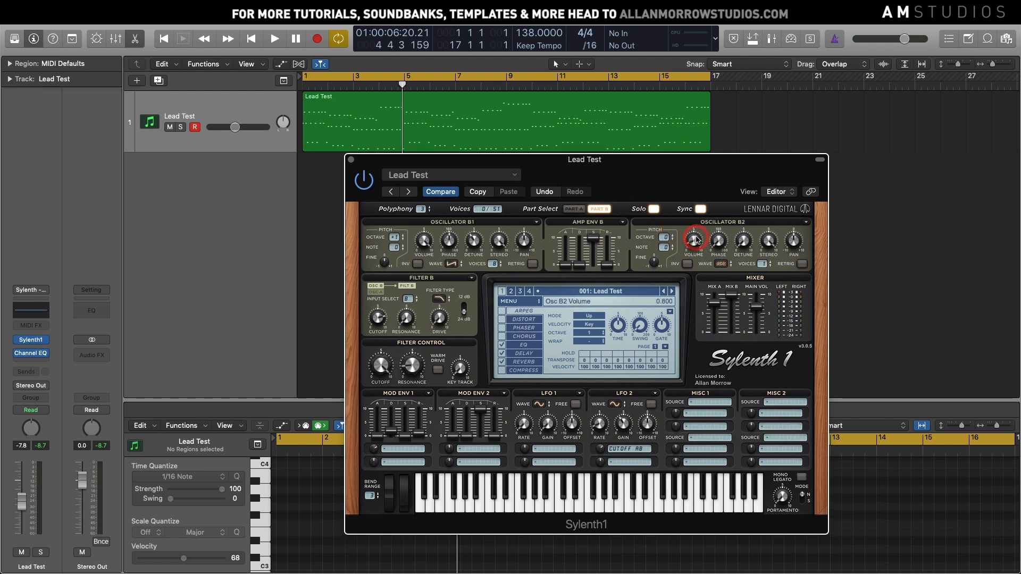
- Turn off Solo, play both parts together, and restart the lead with Part A displayed
{"action": "key", "text": "space"}
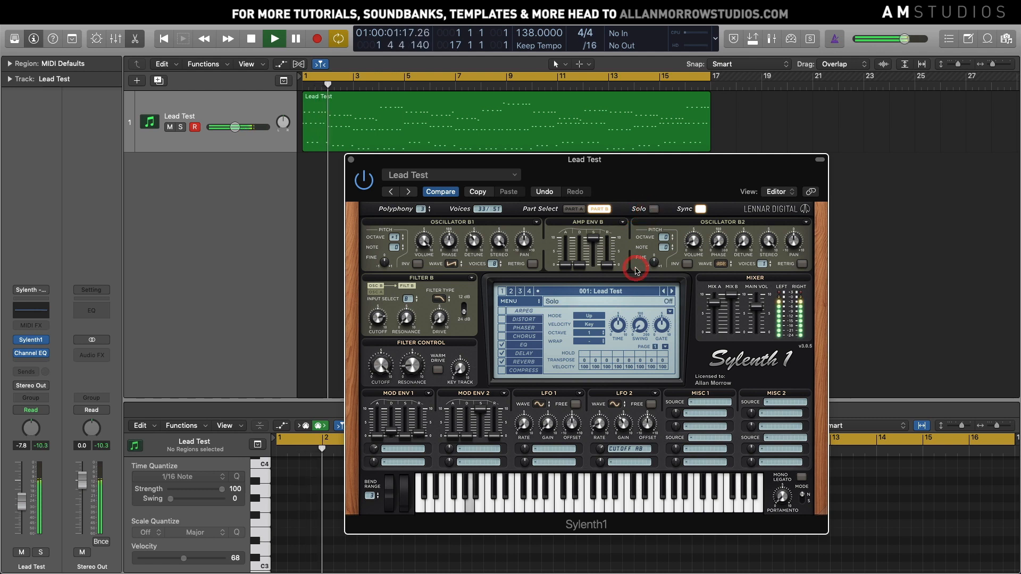
{"action": "left_click", "coordinate": [576, 209]}
{"action": "key", "text": "space"}
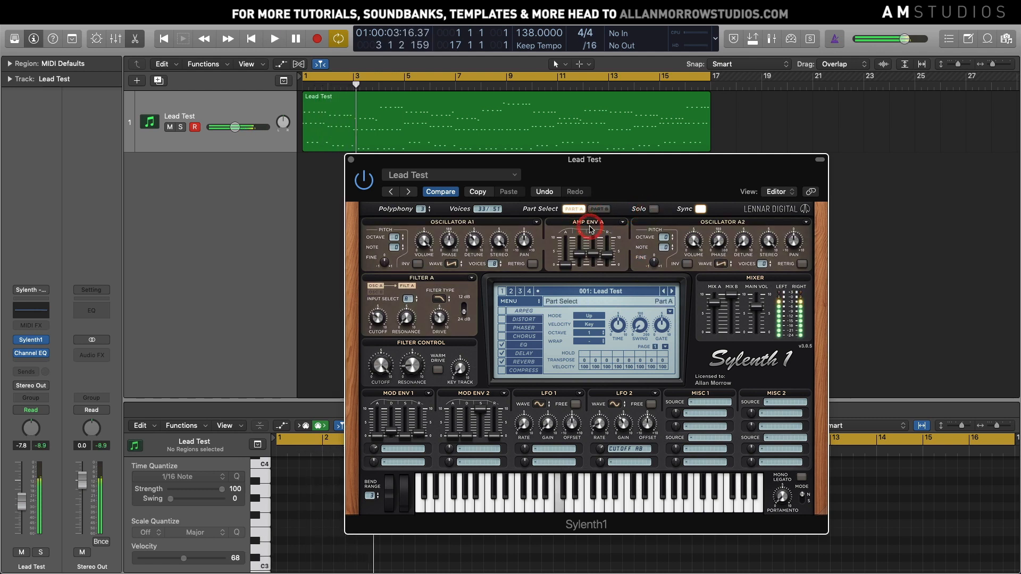
{"action": "key", "text": "space"}
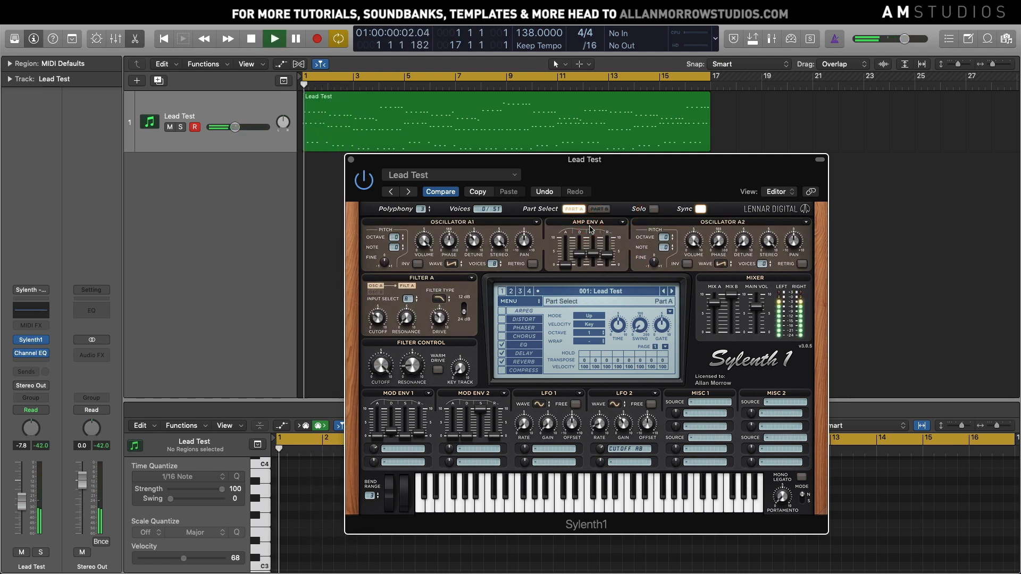
{"action": "left_click_drag", "start_coordinate": [588, 240], "coordinate": [587, 250]}
- In Part B, set oscillator B2's volume to 0 and oscillator B1's octave to 0 while the lead plays
{"action": "left_click", "coordinate": [608, 209]}
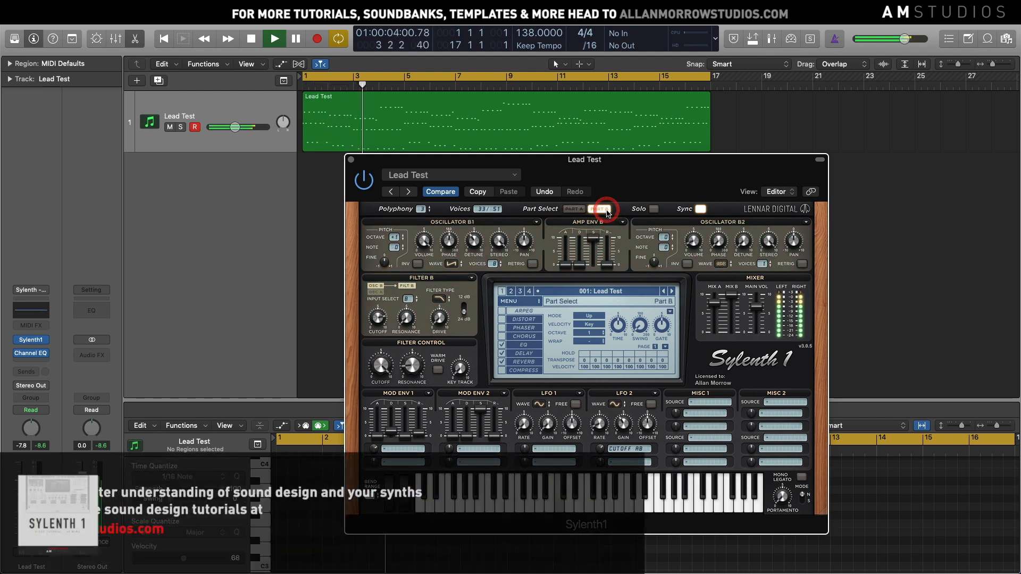
{"action": "left_click", "coordinate": [694, 244]}
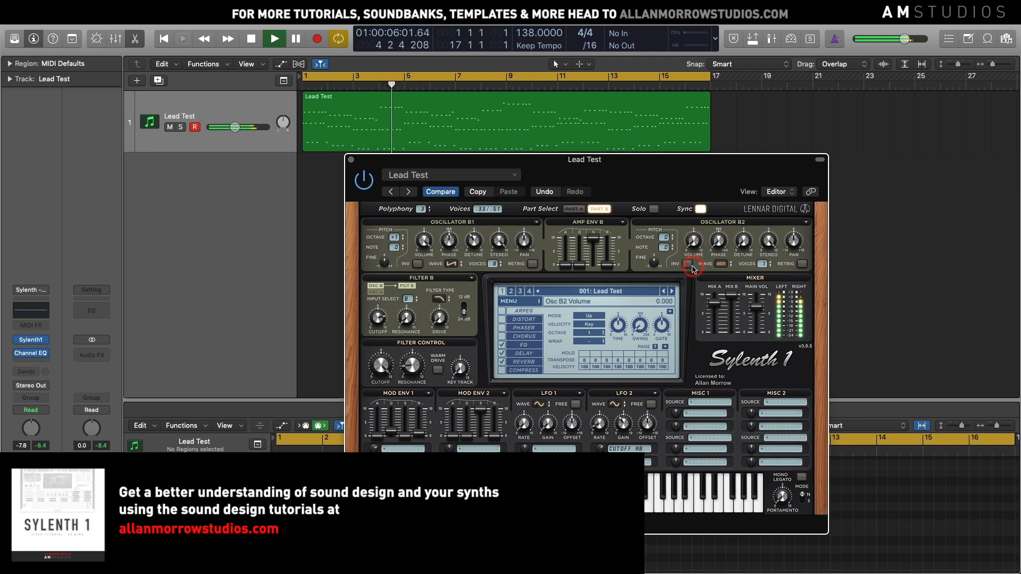
{"action": "left_click", "coordinate": [397, 242]}
{"action": "left_click", "coordinate": [399, 247]}
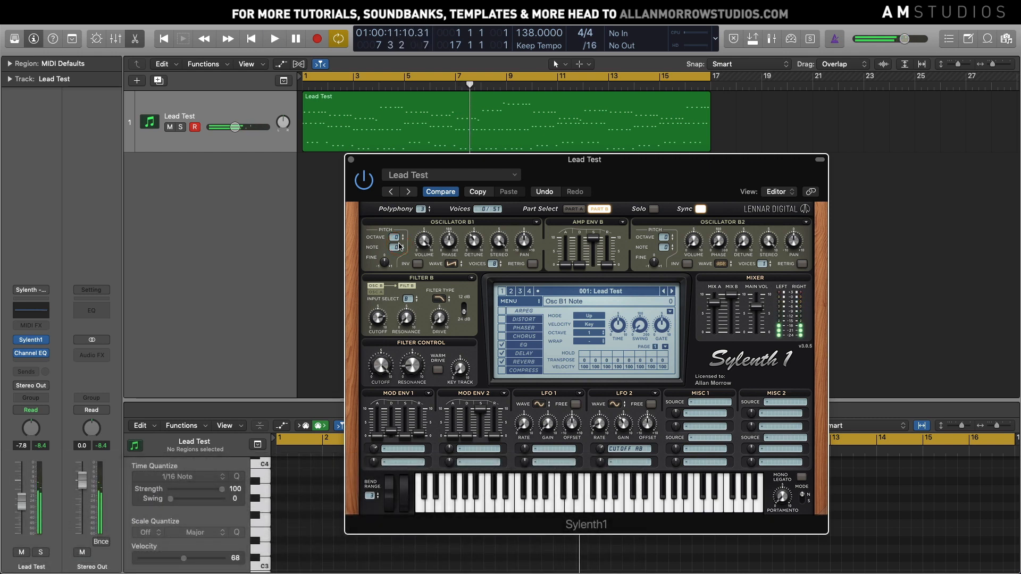
{"action": "left_click", "coordinate": [400, 245]}
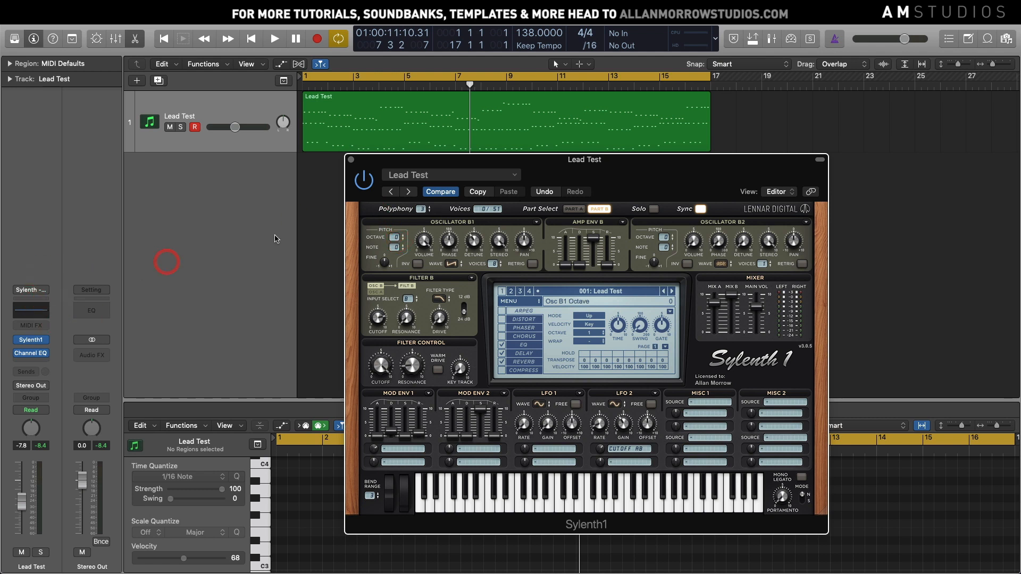
- Display Part A and examine oscillator A1's voices setting
{"action": "left_click_drag", "start_coordinate": [490, 159], "coordinate": [476, 167]}
{"action": "left_click", "coordinate": [560, 215]}
{"action": "left_click", "coordinate": [551, 243]}
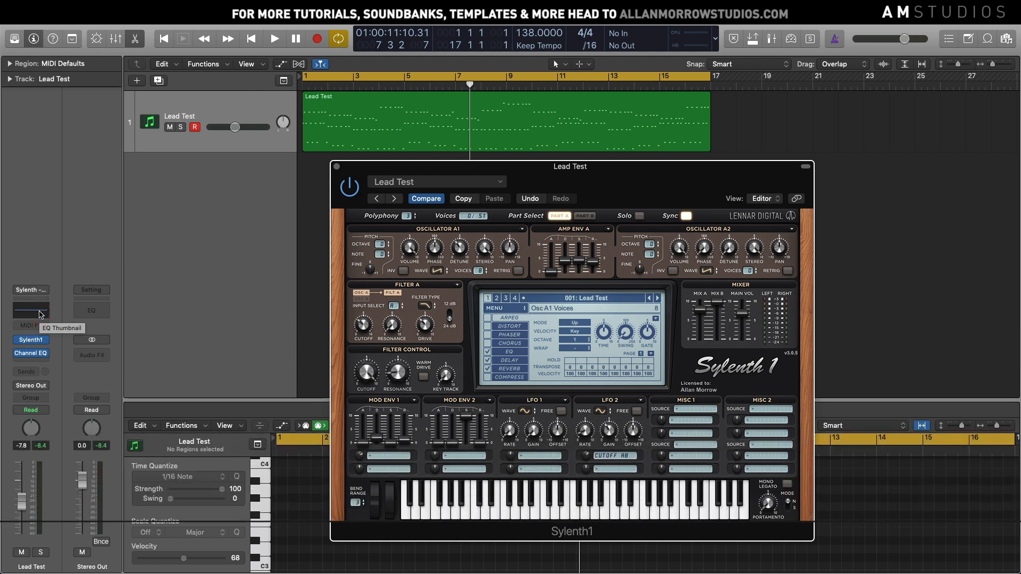
{"action": "left_click", "coordinate": [42, 313]}
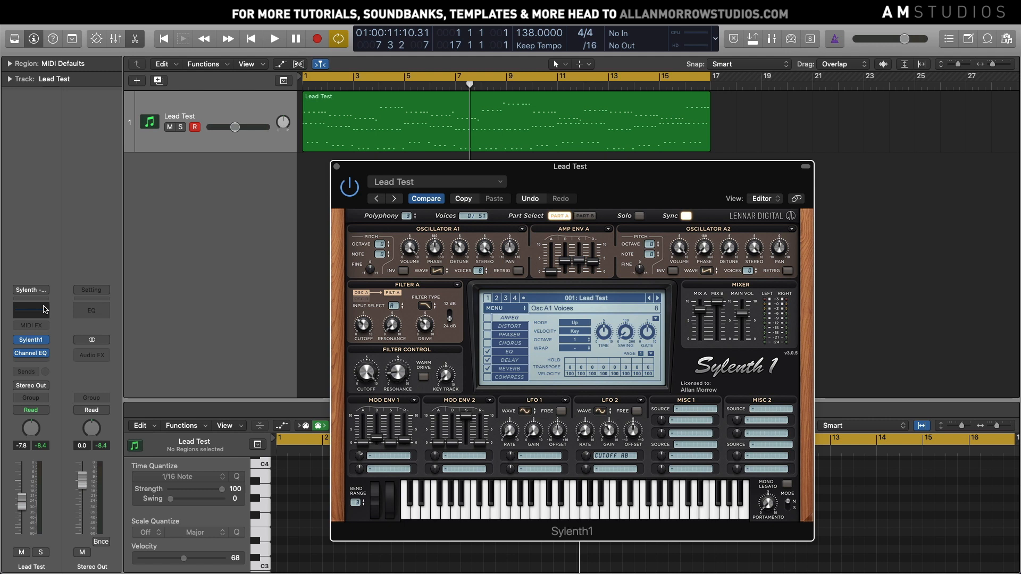
{"action": "left_click", "coordinate": [58, 305]}
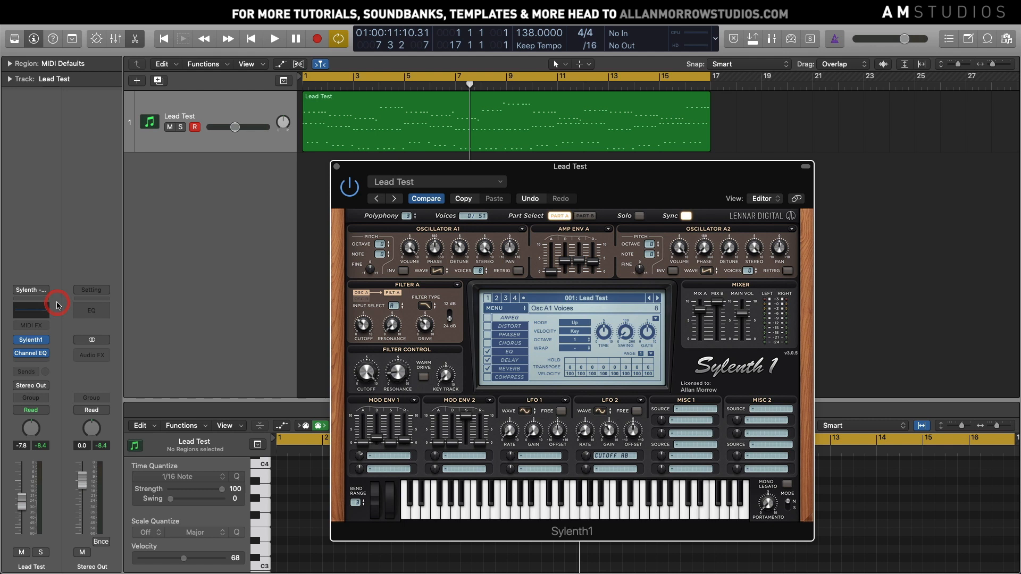